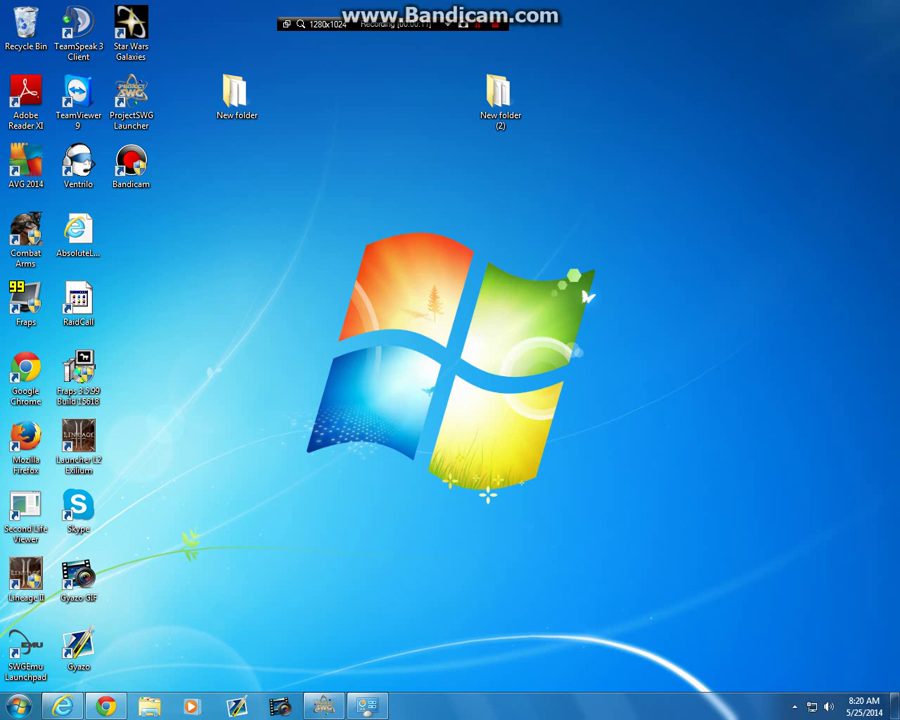
- Bring up the ProjectSWG forum thread about Launcher problems in Internet Explorer, read the checksum post, and minimize the window
mouse_move(62, 706)
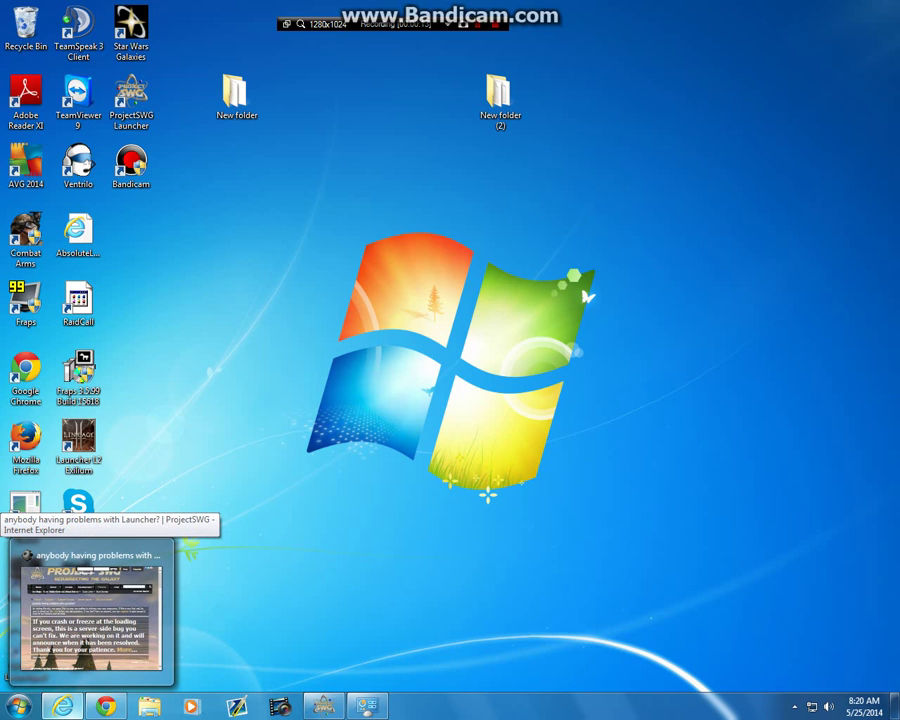
click(90, 612)
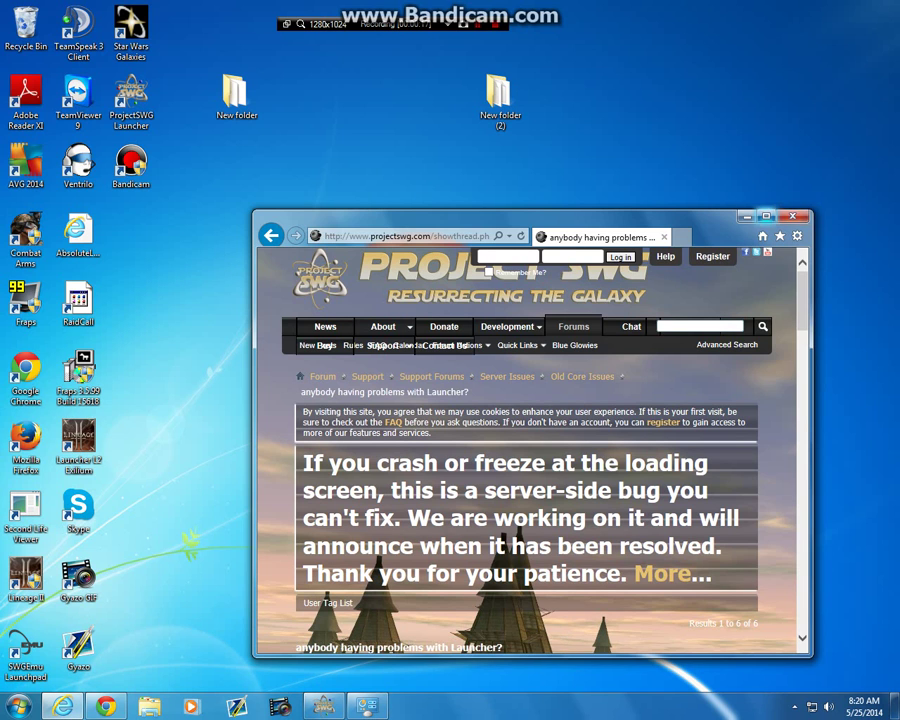
click(767, 216)
scroll(450, 400, down, 2)
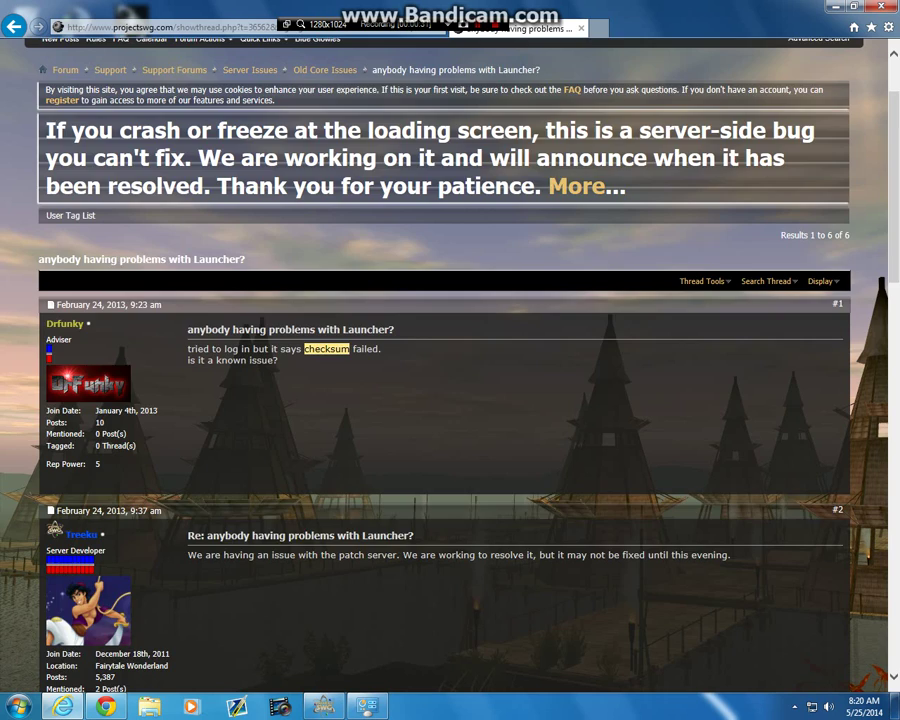
scroll(450, 360, up, 2)
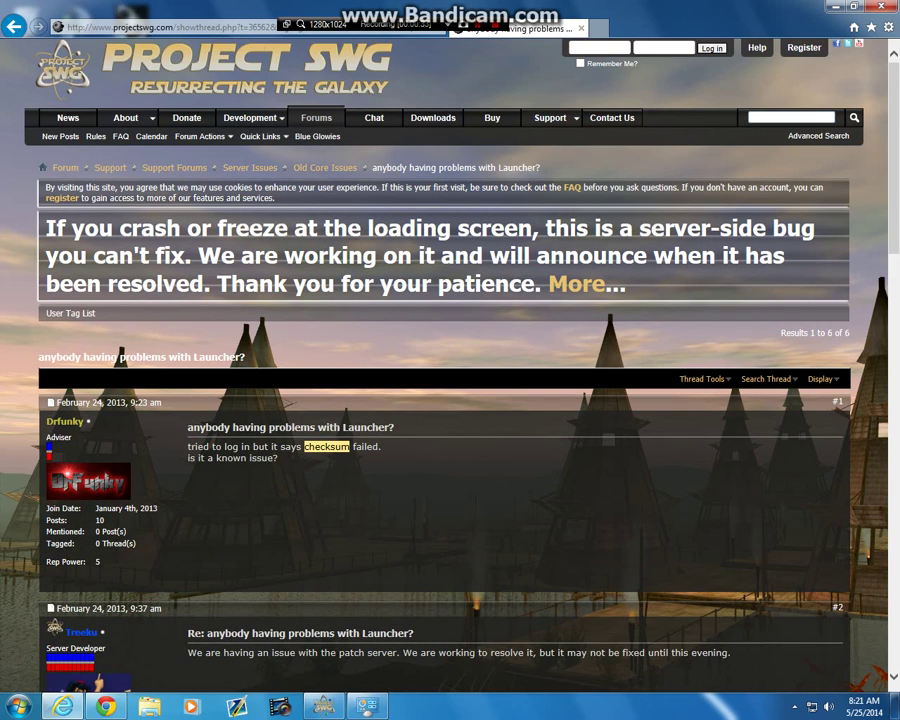
click(834, 6)
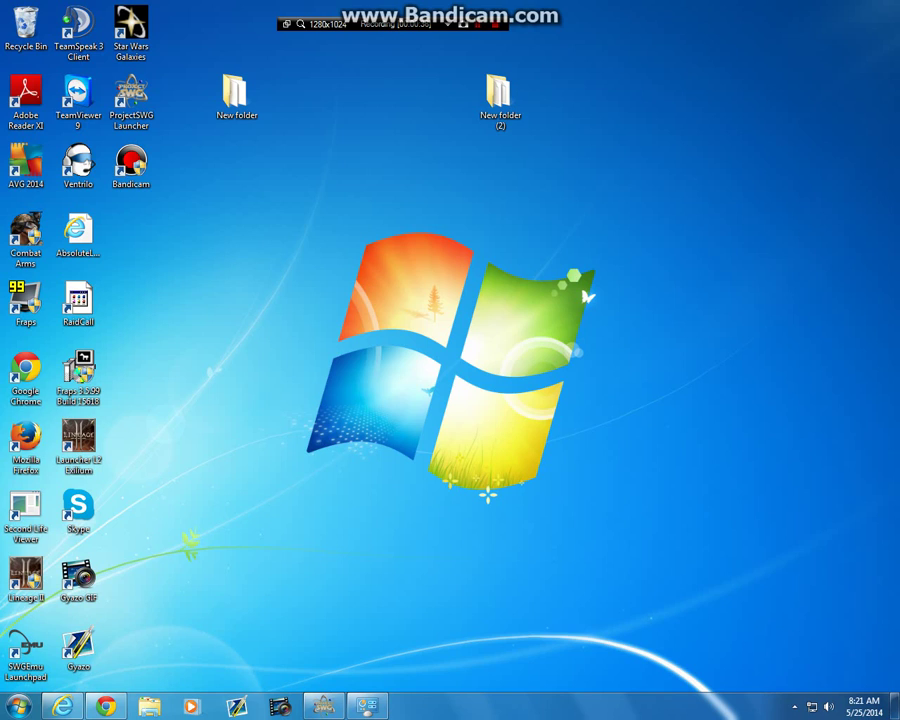
- Open AVG Internet Security and examine its Web Browsing, Identity and Firewall protection settings, then minimize it
click(794, 707)
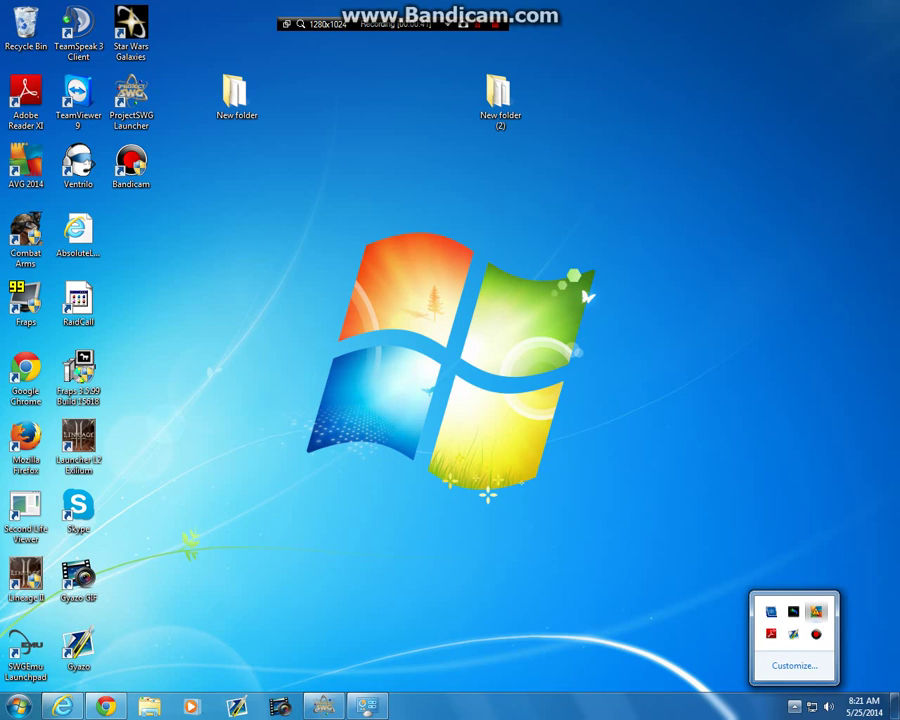
double_click(816, 611)
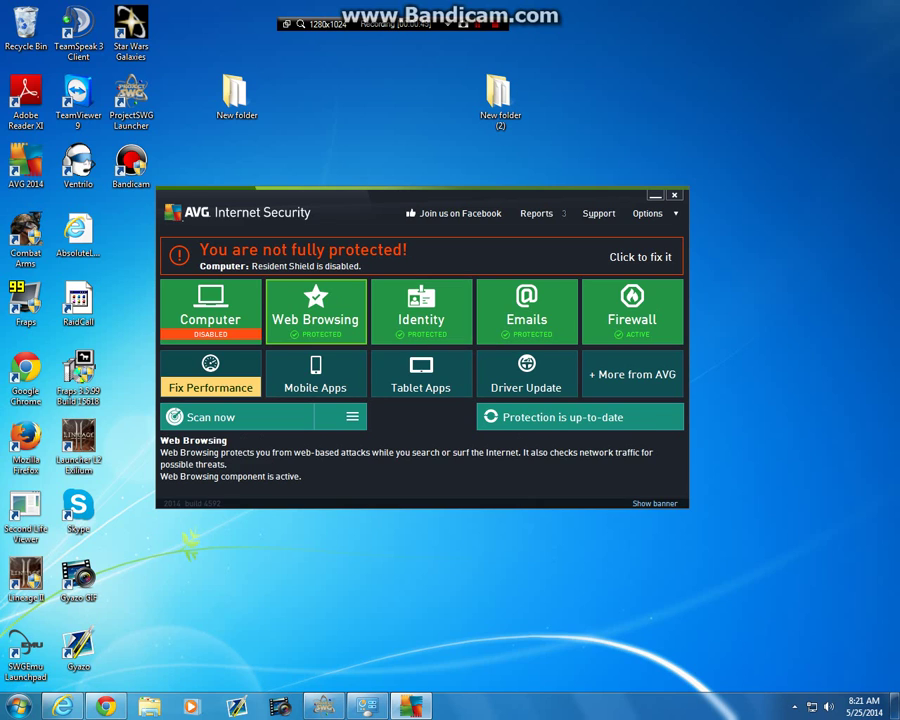
click(316, 315)
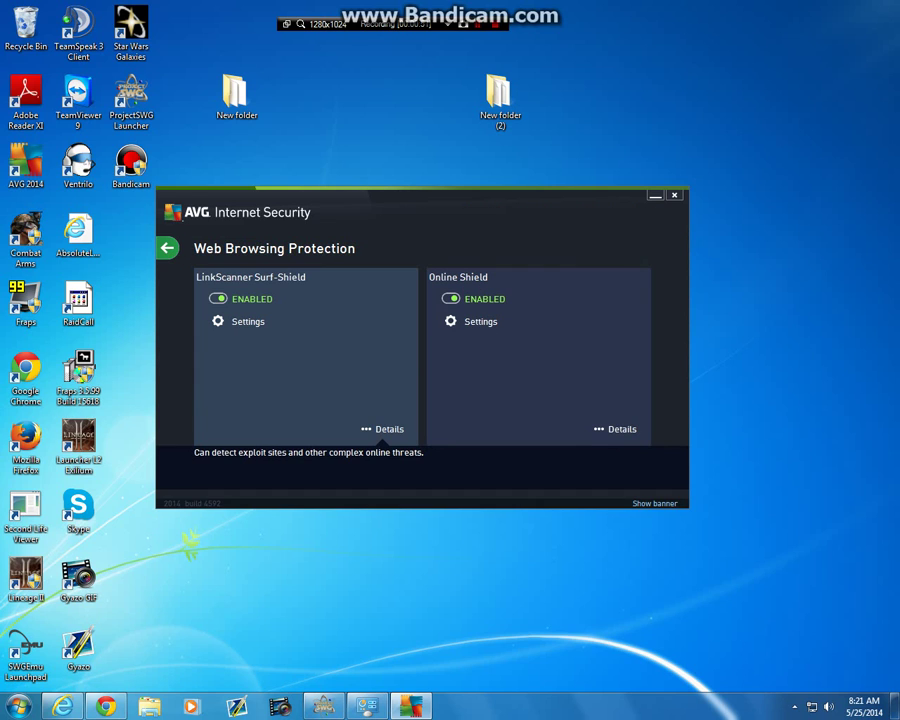
click(167, 247)
click(420, 305)
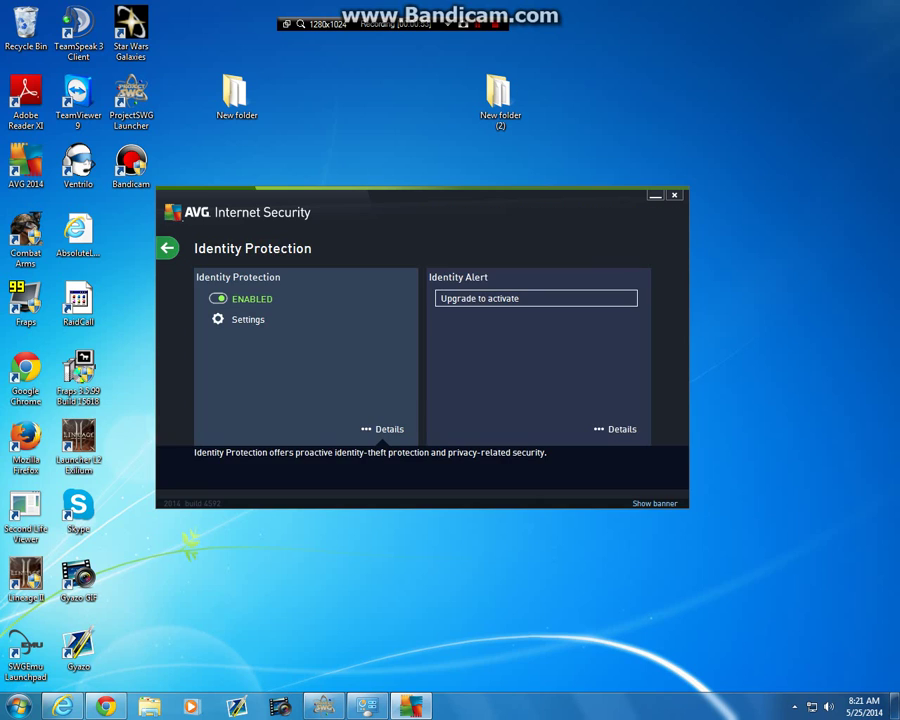
click(167, 247)
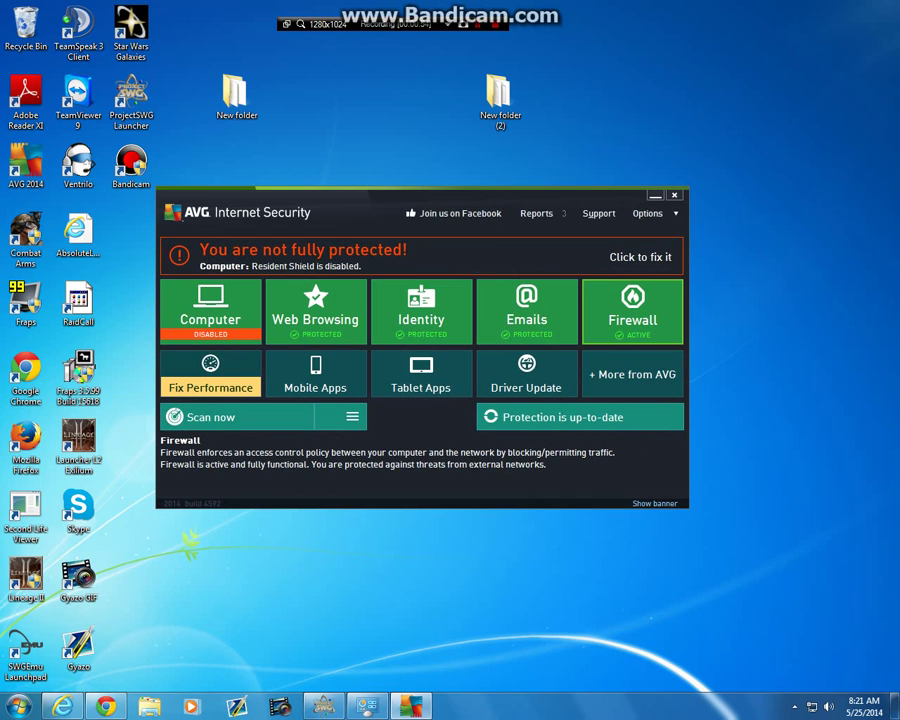
click(632, 310)
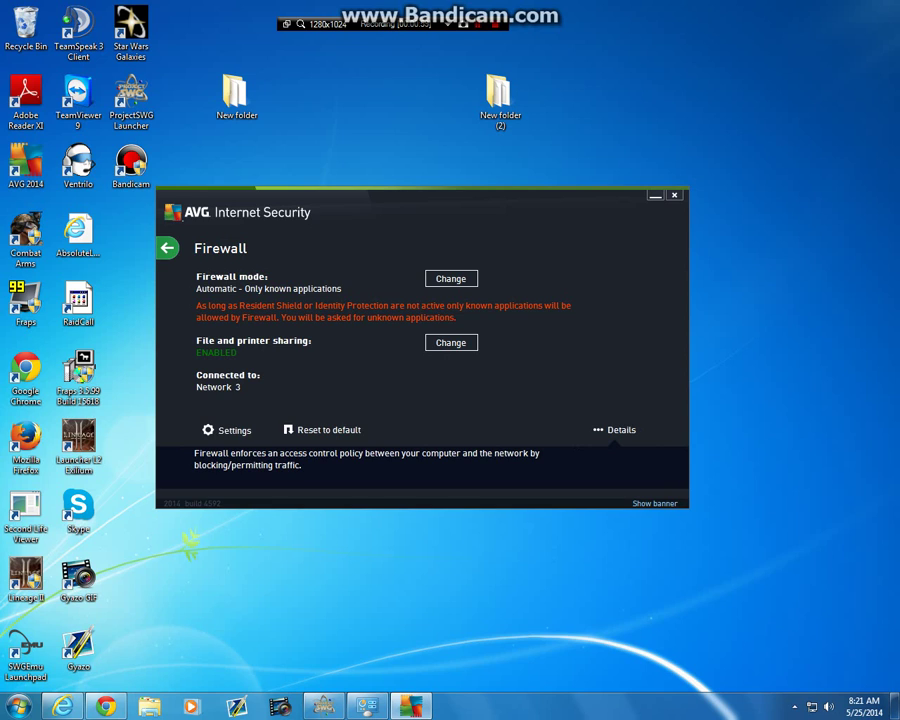
drag(480, 204, 605, 199)
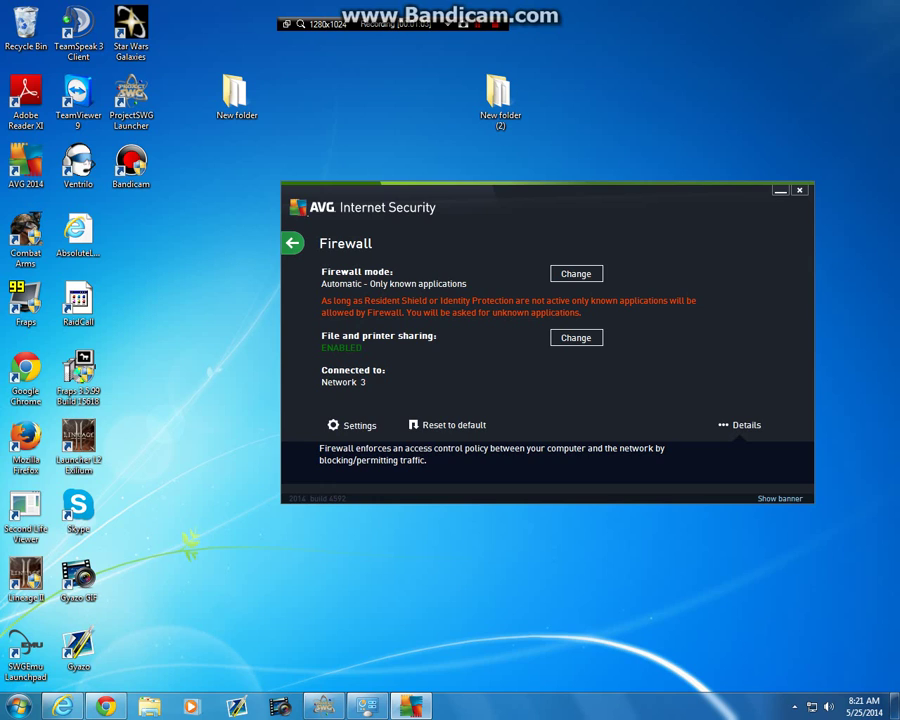
click(292, 243)
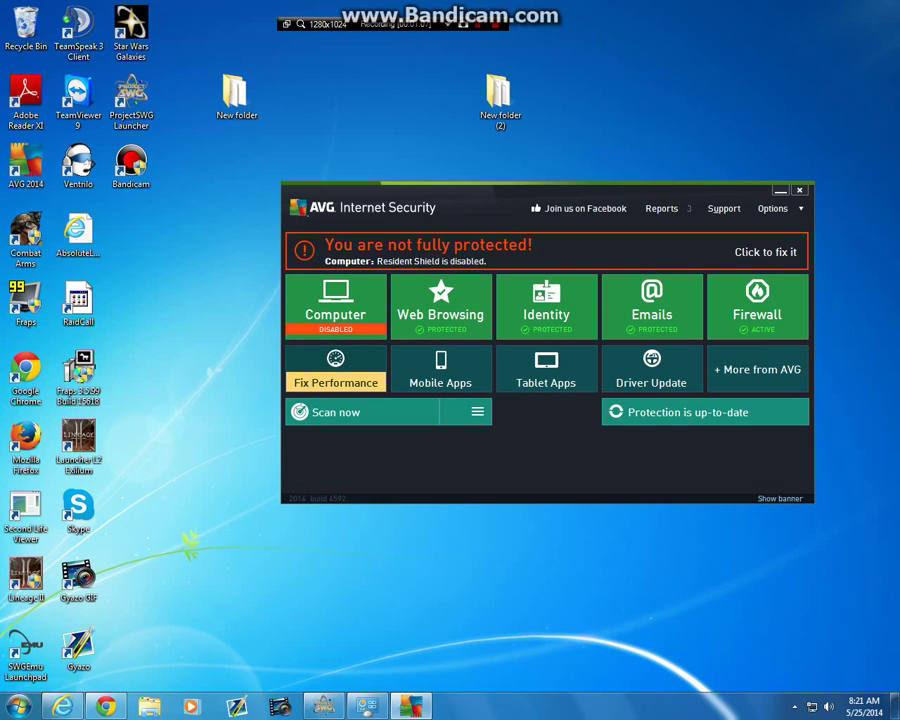
click(780, 190)
- Open the personal user folder full-screen, view the contents of Local Disk (C:), and return to the user folder
click(18, 706)
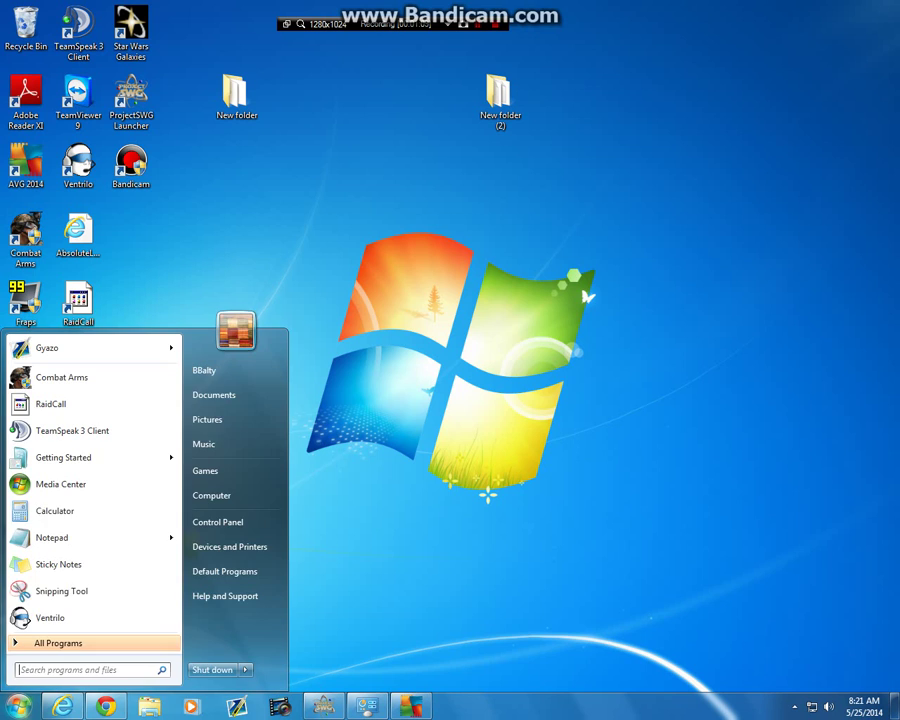
click(205, 370)
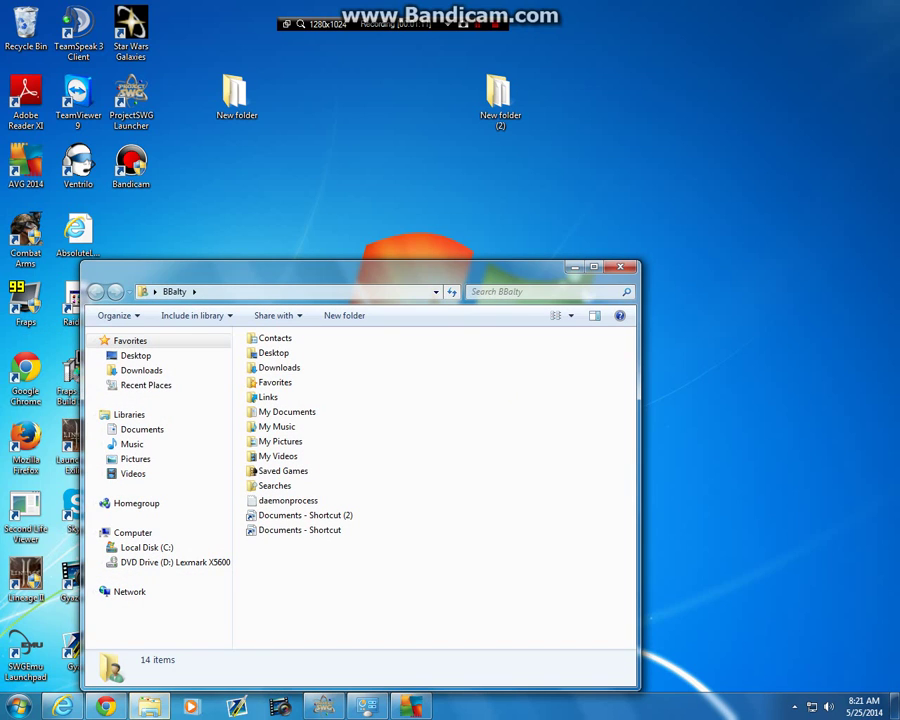
key(super+Up)
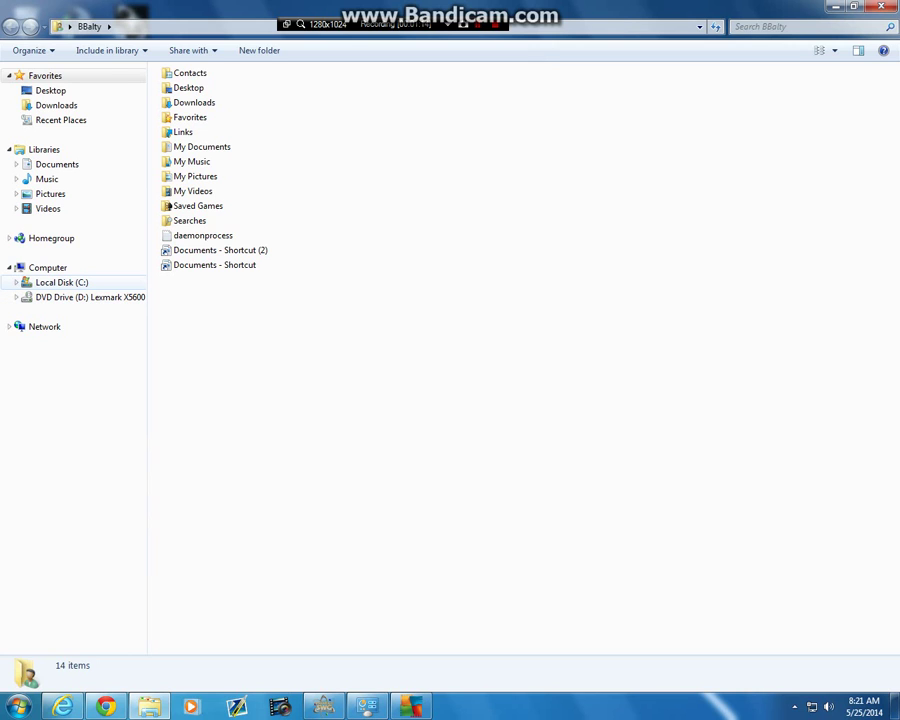
click(62, 282)
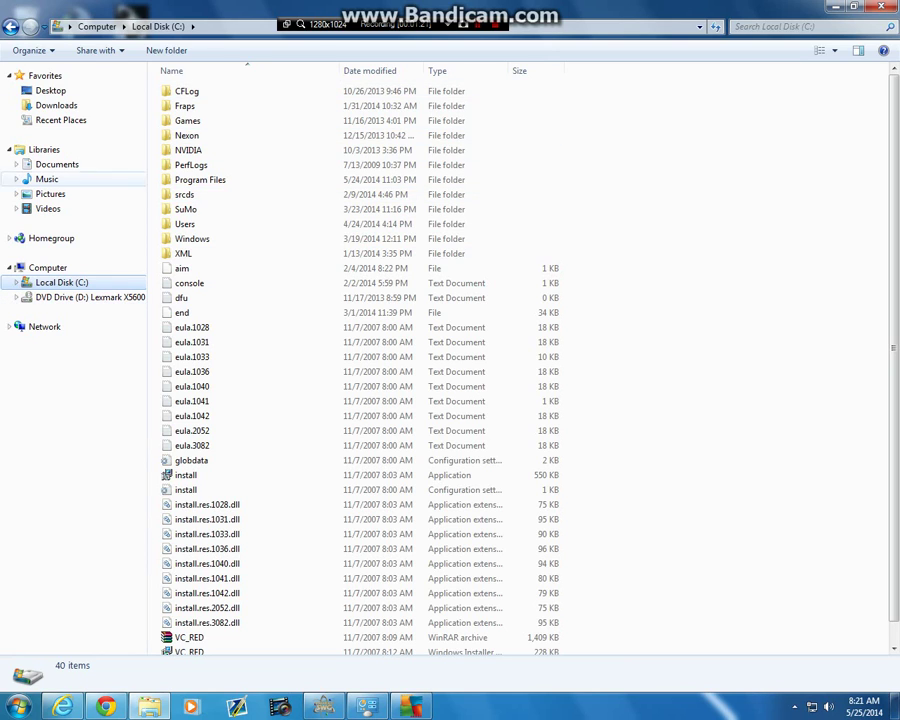
click(11, 27)
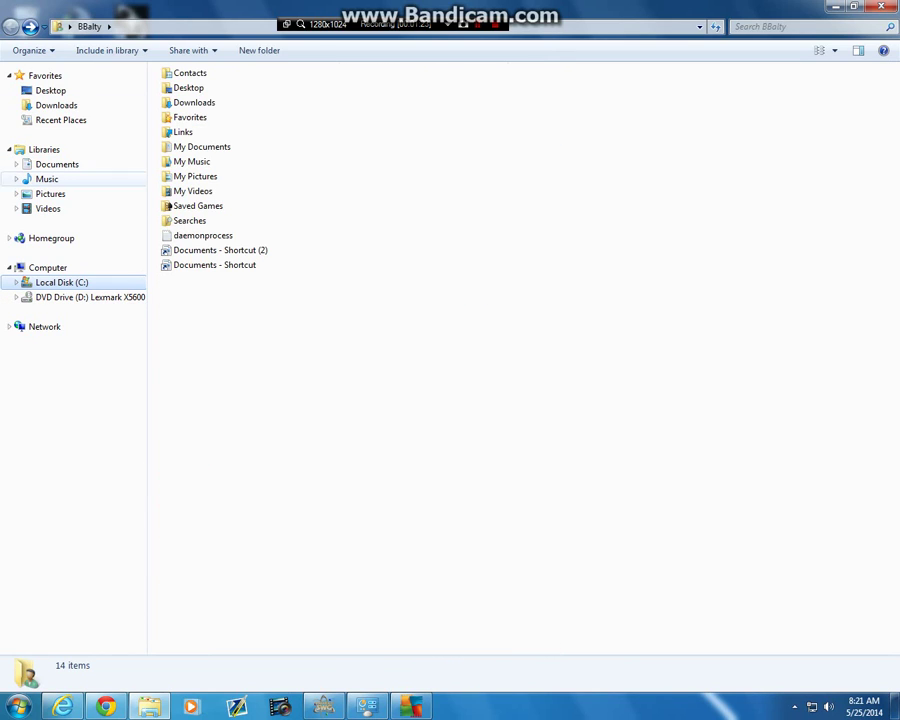
- Check the Windows Firewall status in Control Panel and try to apply the recommended firewall settings, closing the window when done
click(18, 707)
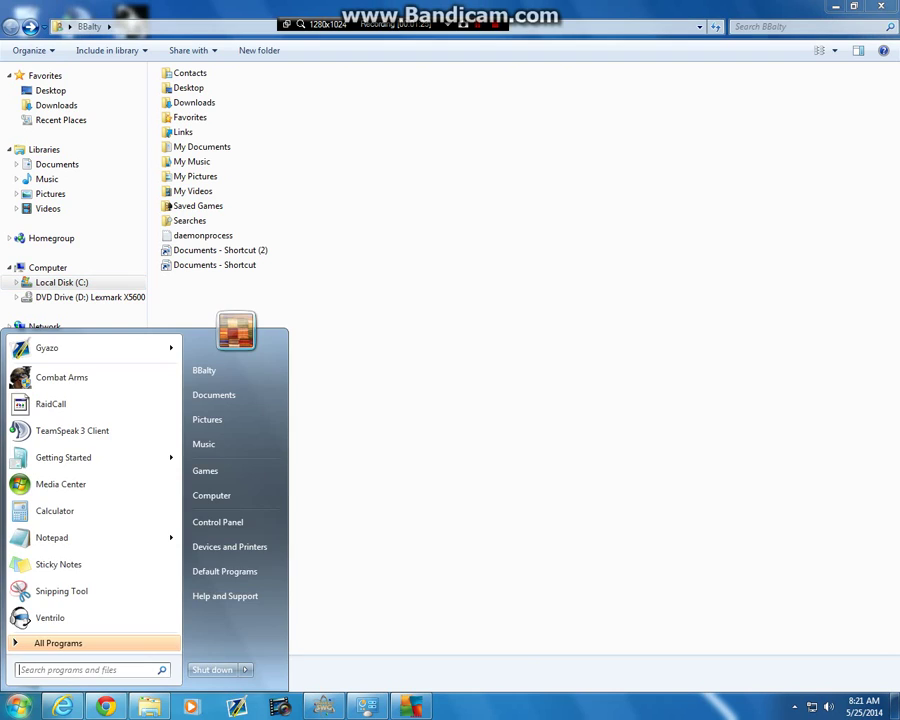
click(261, 521)
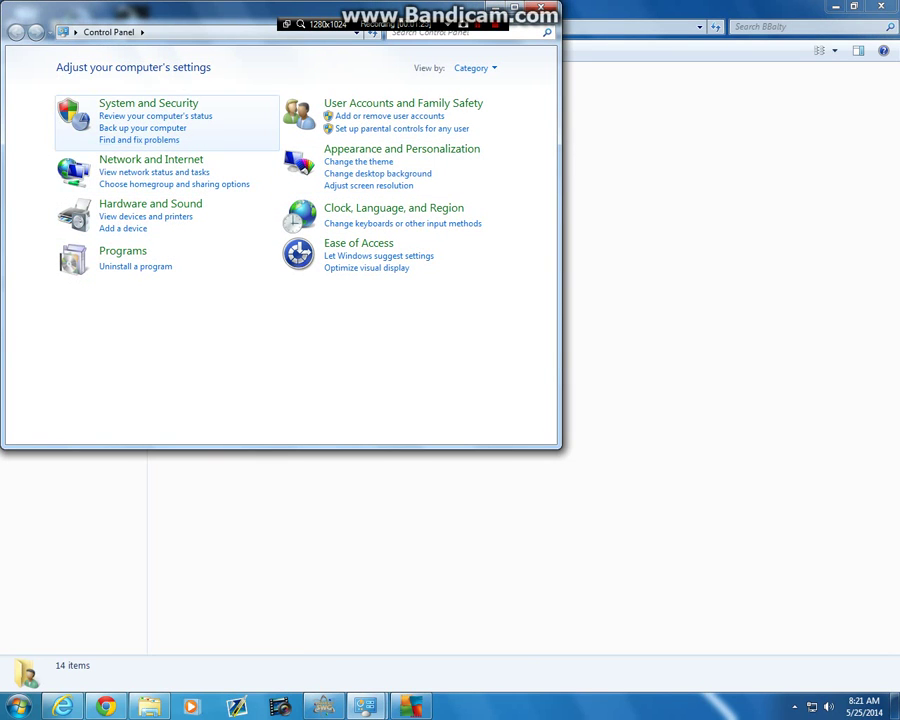
click(150, 104)
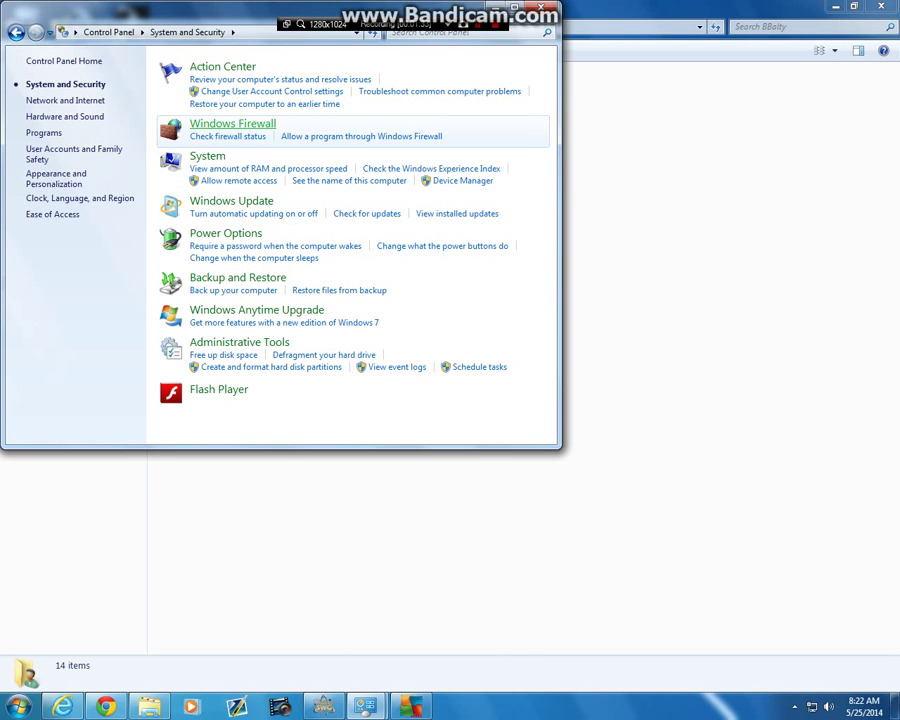
click(228, 136)
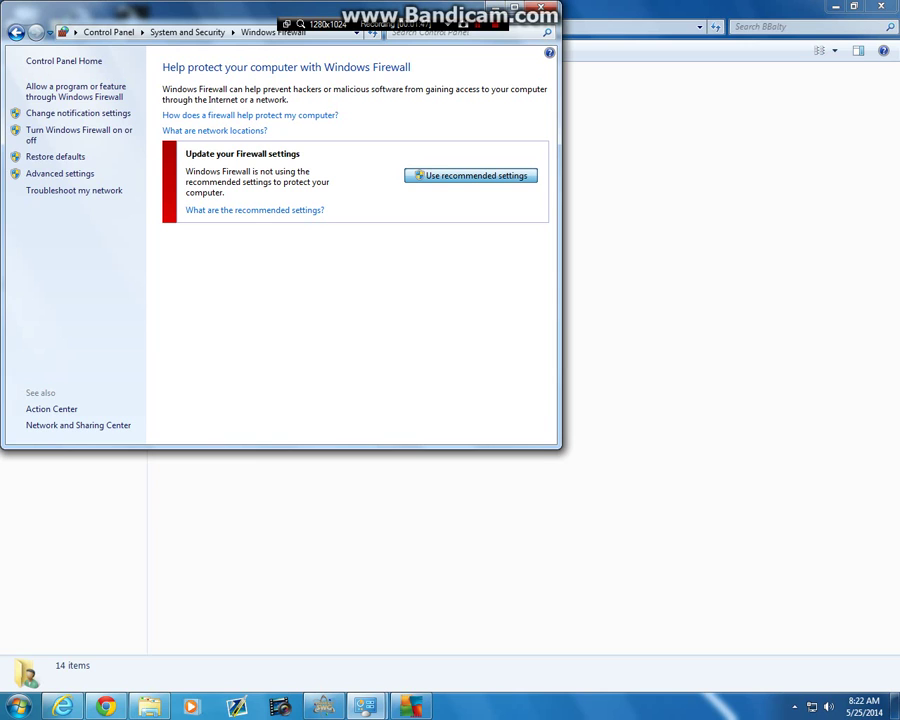
click(470, 175)
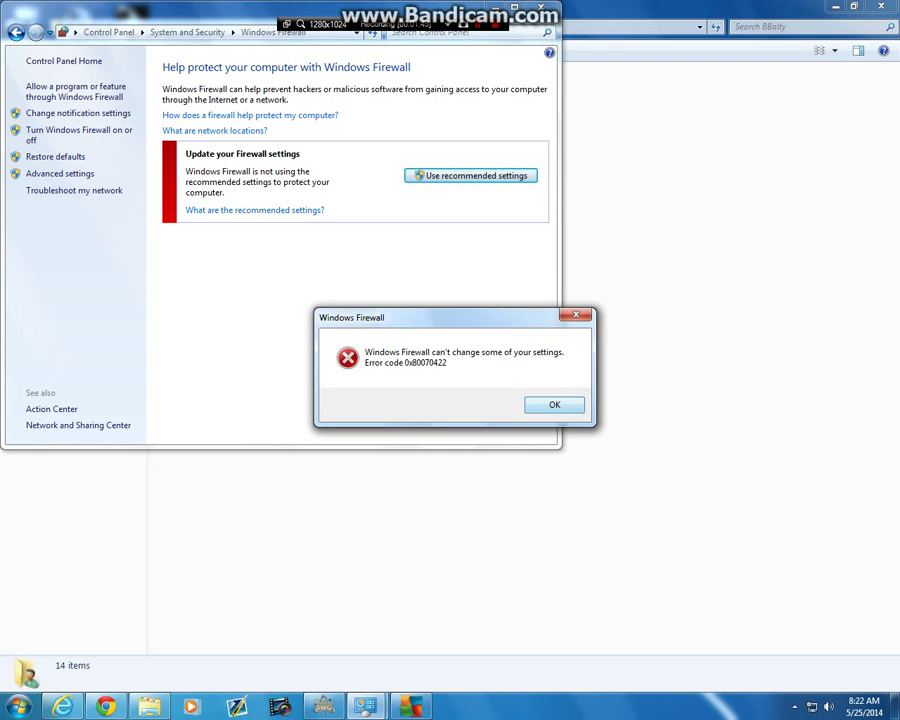
key(Return)
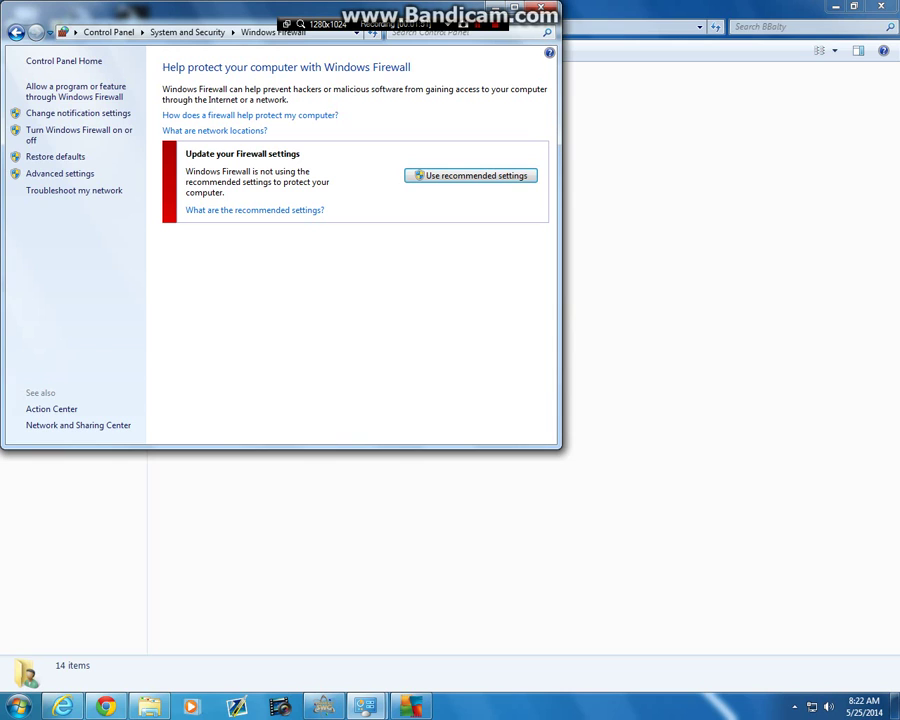
click(541, 7)
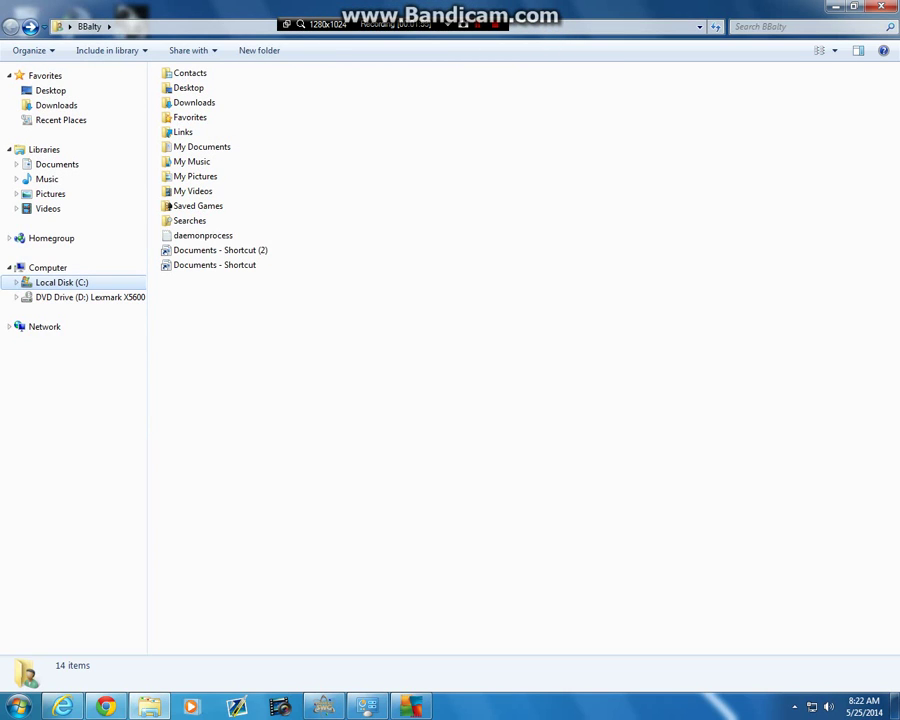
- Check the hidden notification icons and close the user folder window
click(795, 707)
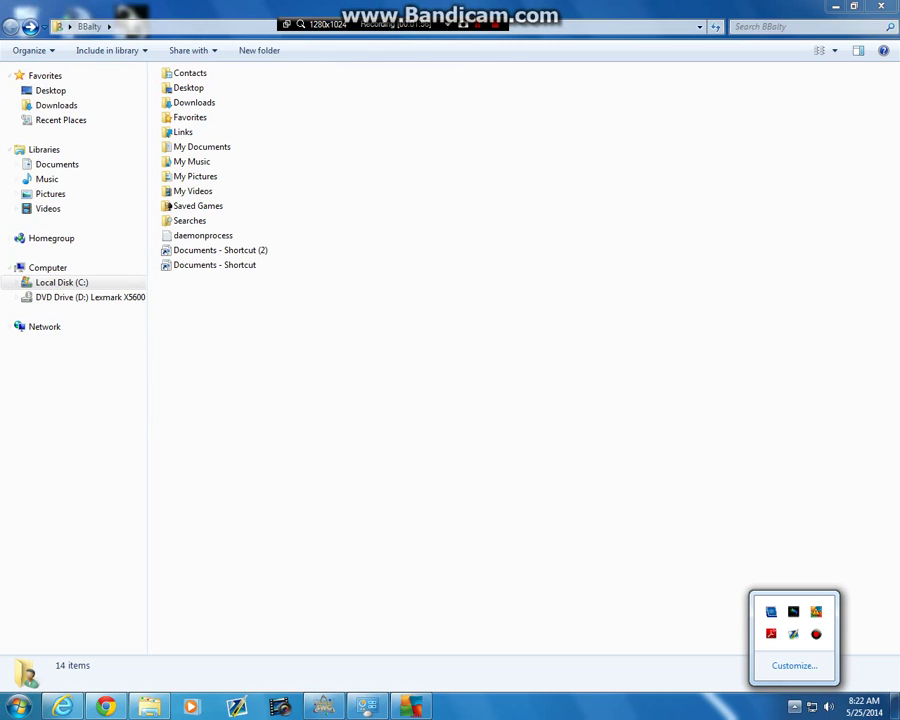
click(795, 707)
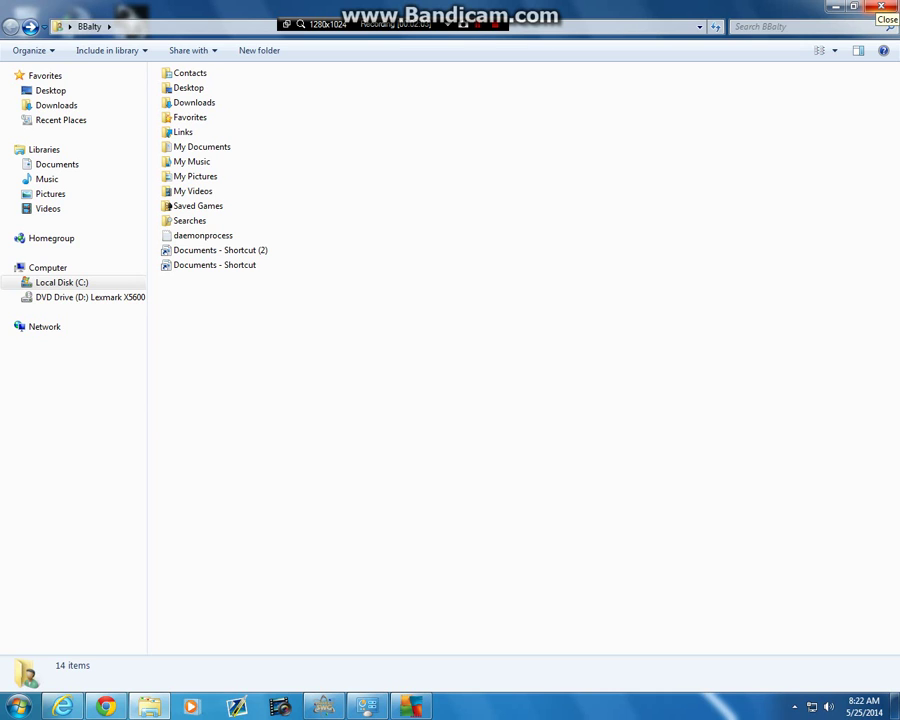
click(881, 7)
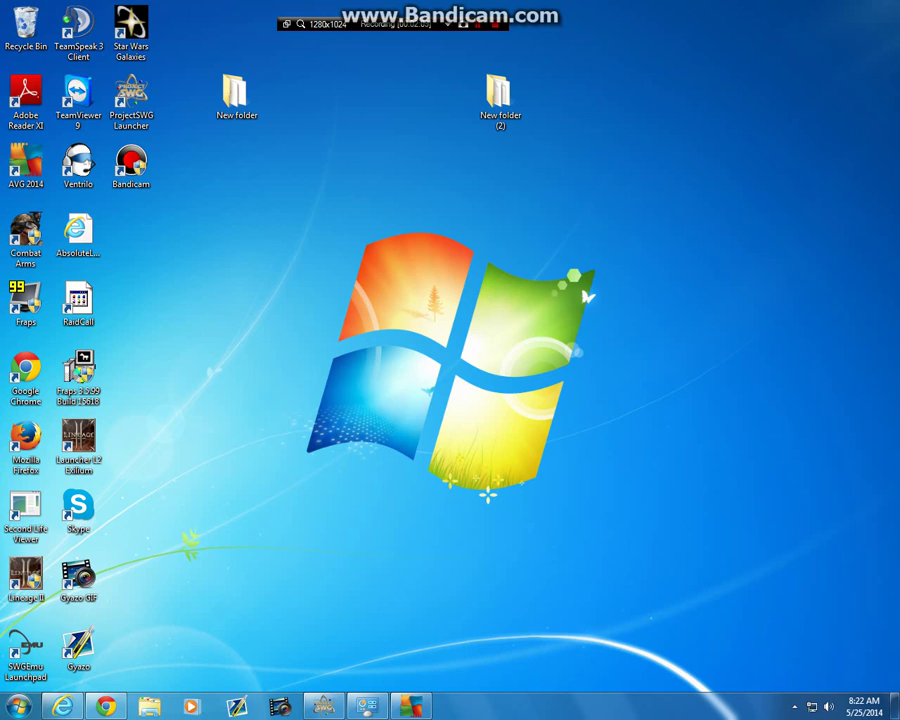
- Open the ProjectSWG Launcher shortcut's properties and examine its shortcut details, compatibility mode and administrator privilege settings
click(130, 100)
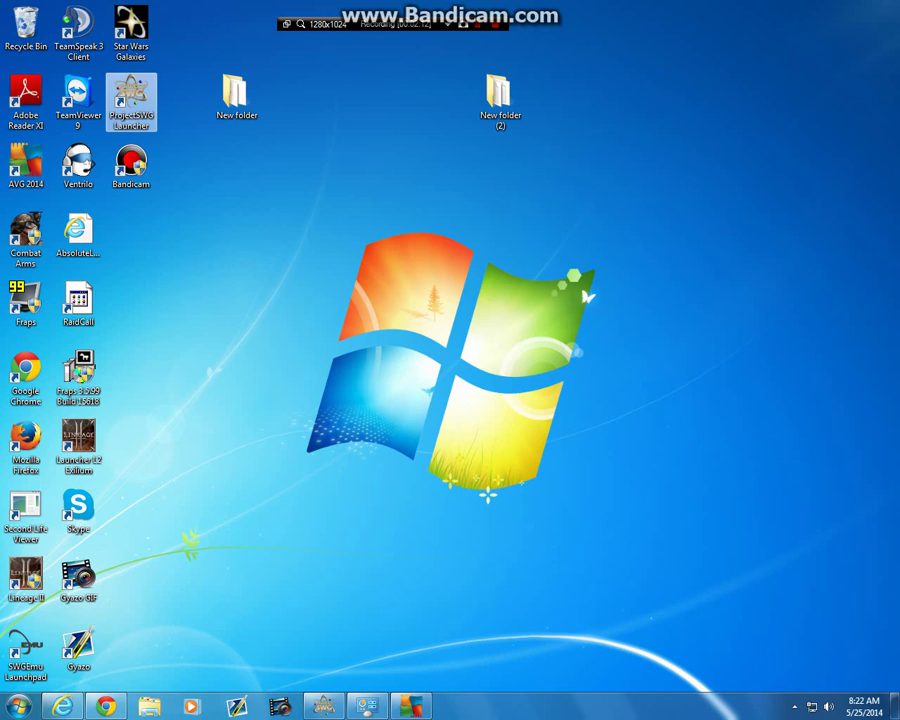
right_click(134, 96)
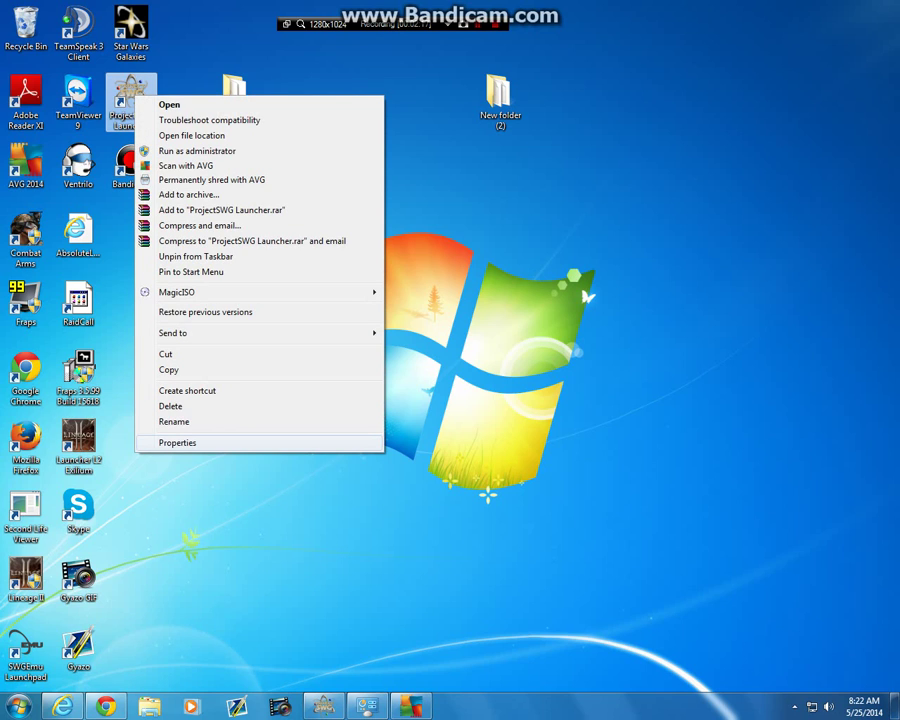
click(177, 442)
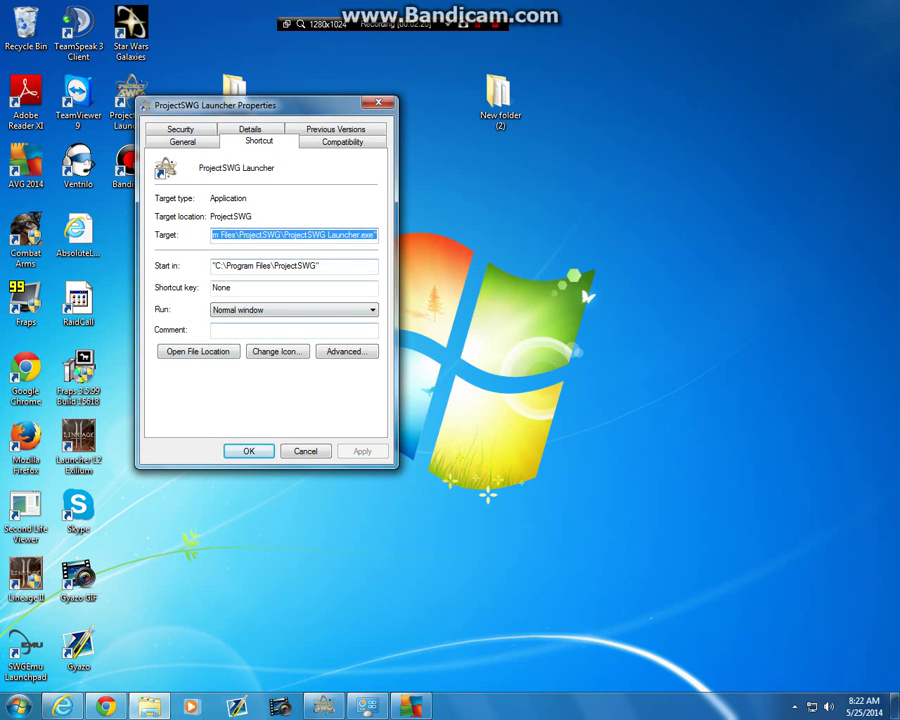
click(342, 142)
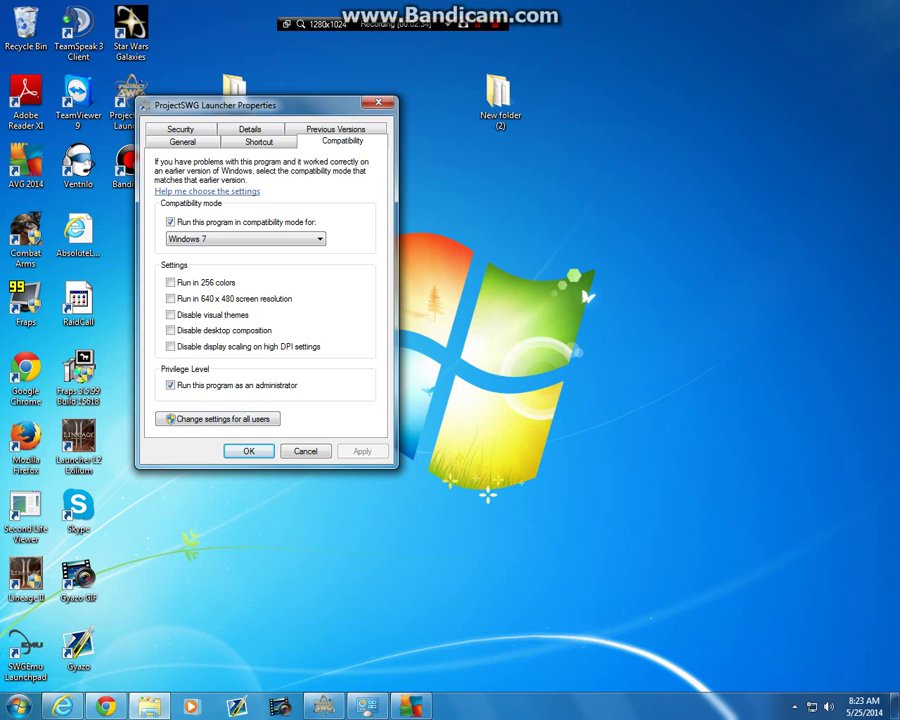
click(338, 129)
click(254, 129)
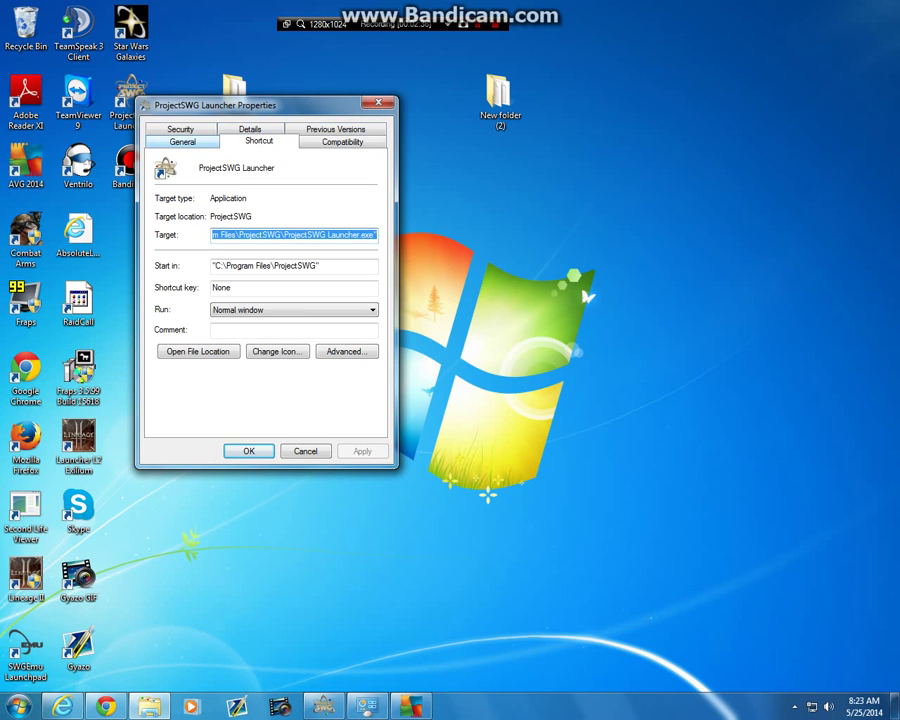
key(ctrl+shift+Tab)
key(ctrl+Tab)
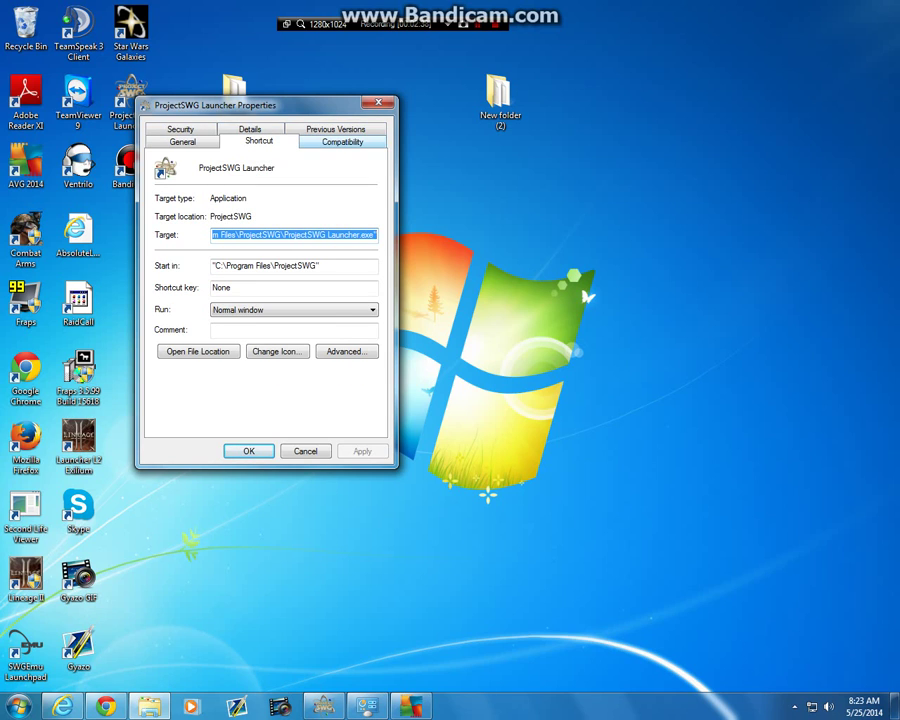
key(ctrl+Tab)
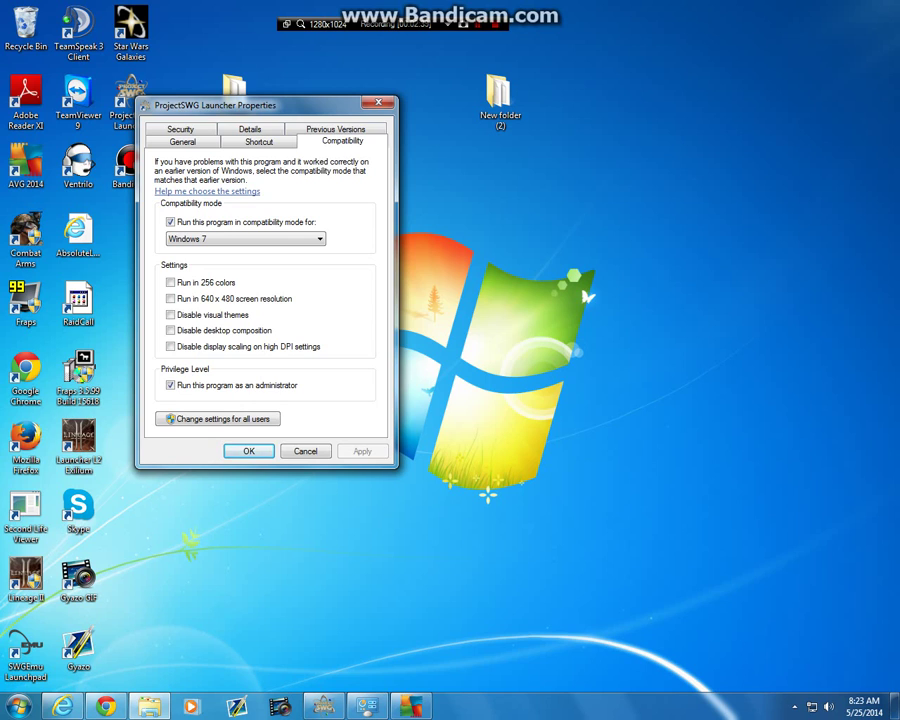
- Confirm and close the ProjectSWG Launcher properties, try to start the launcher from its desktop shortcut, and dismiss the resulting message
click(249, 451)
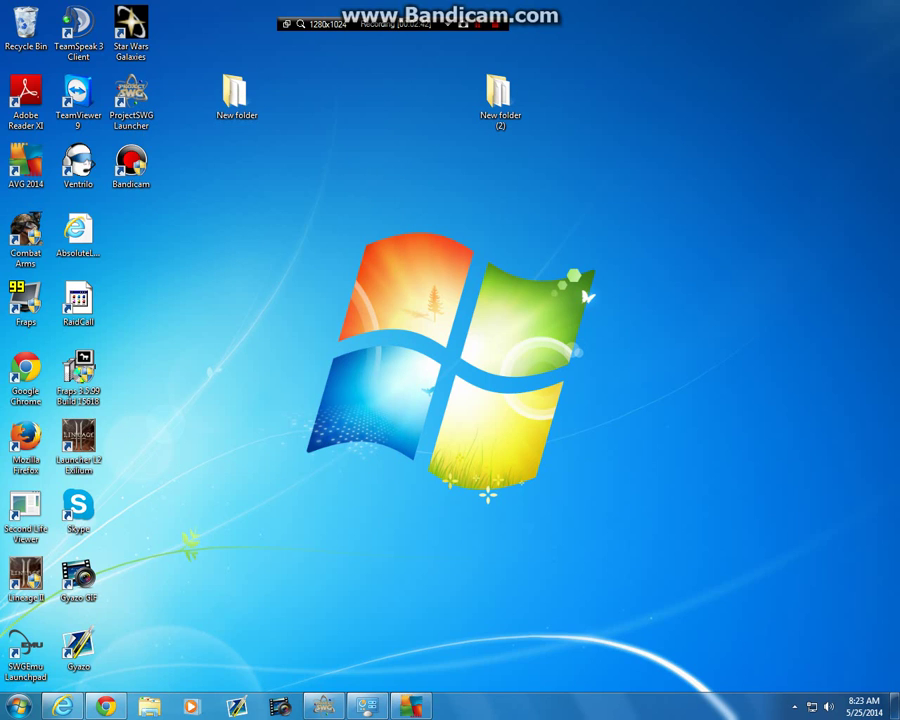
right_click(134, 91)
click(420, 140)
click(132, 98)
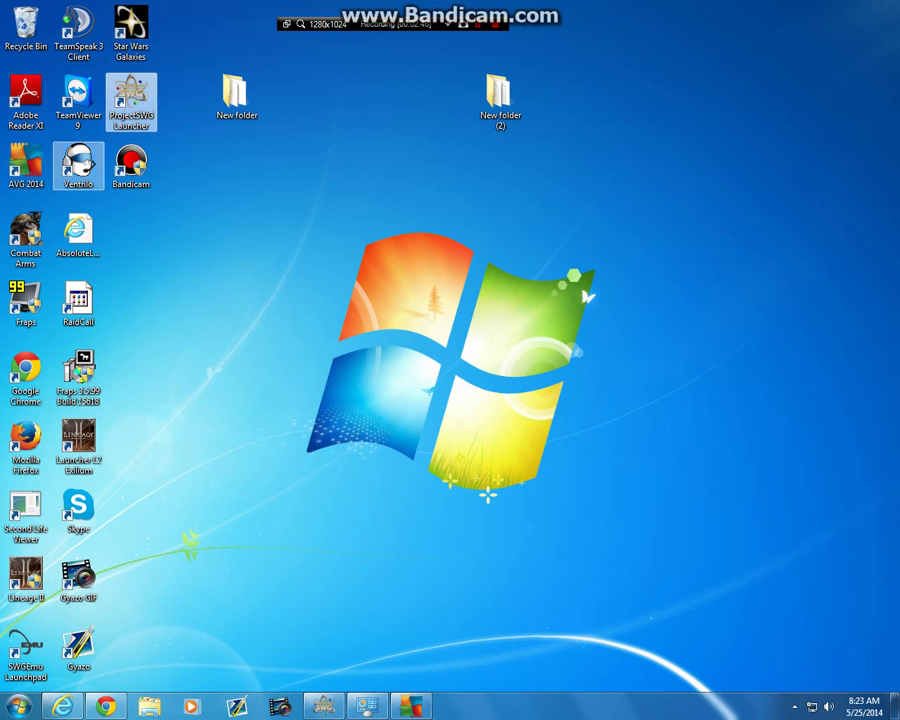
click(260, 180)
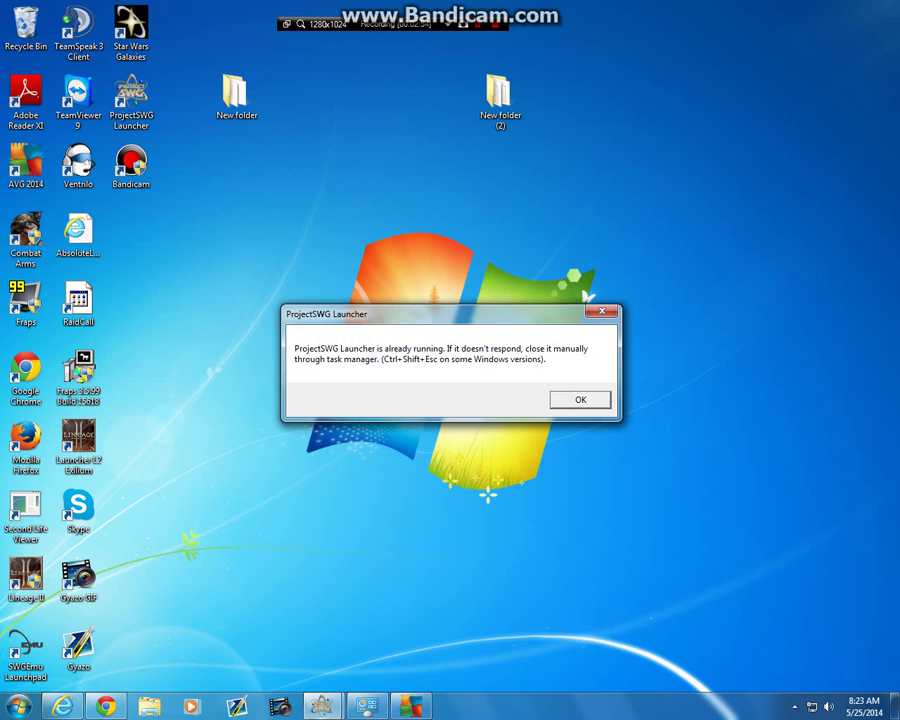
key(Return)
- Bring up the running ProjectSWG Launcher window, close it, and restart the launcher from its desktop shortcut
click(322, 706)
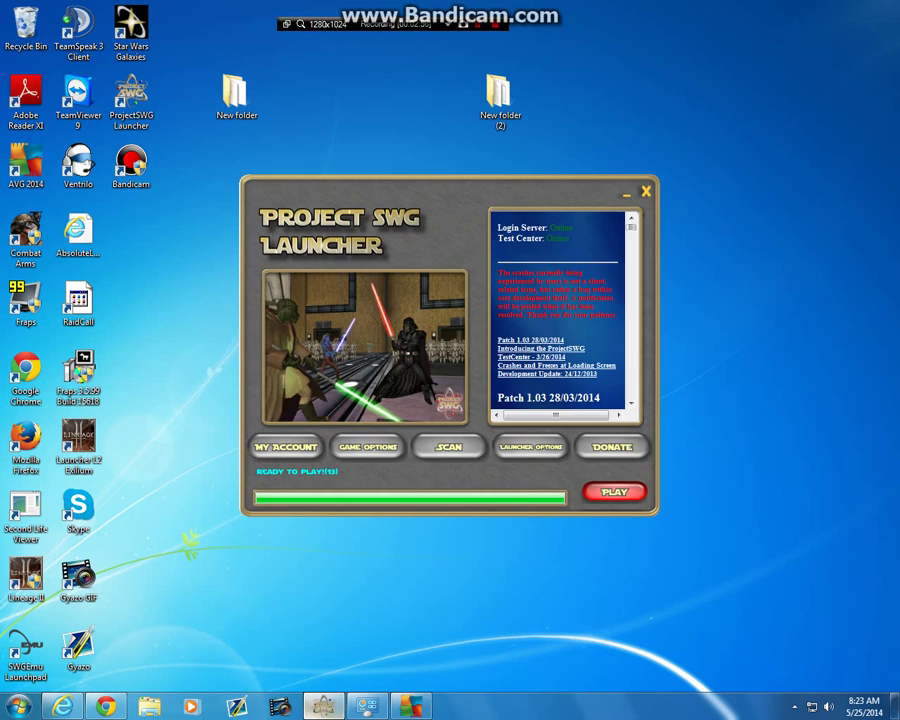
click(646, 191)
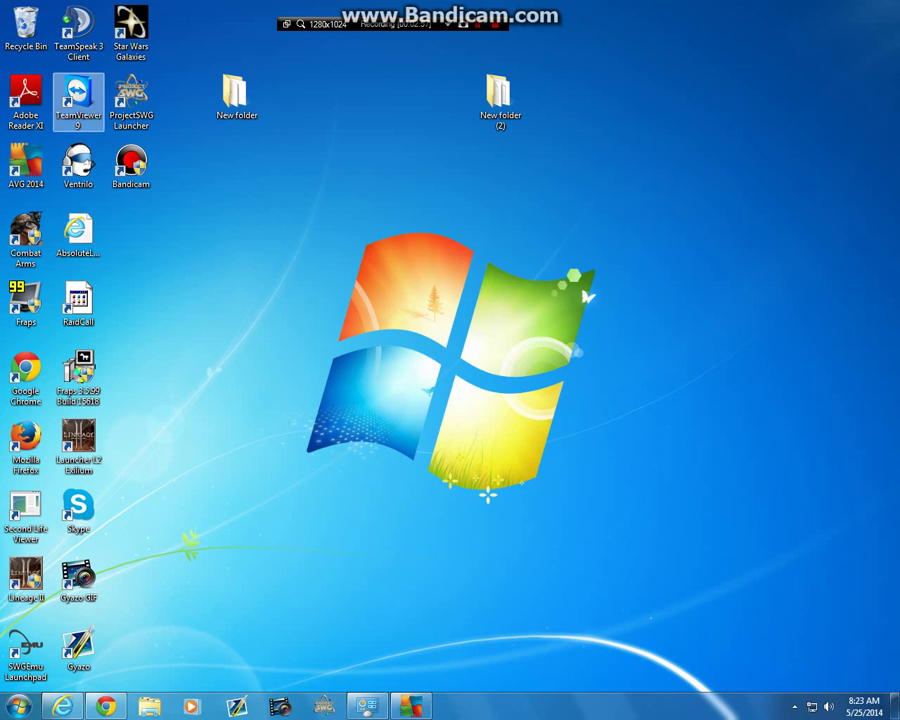
double_click(131, 101)
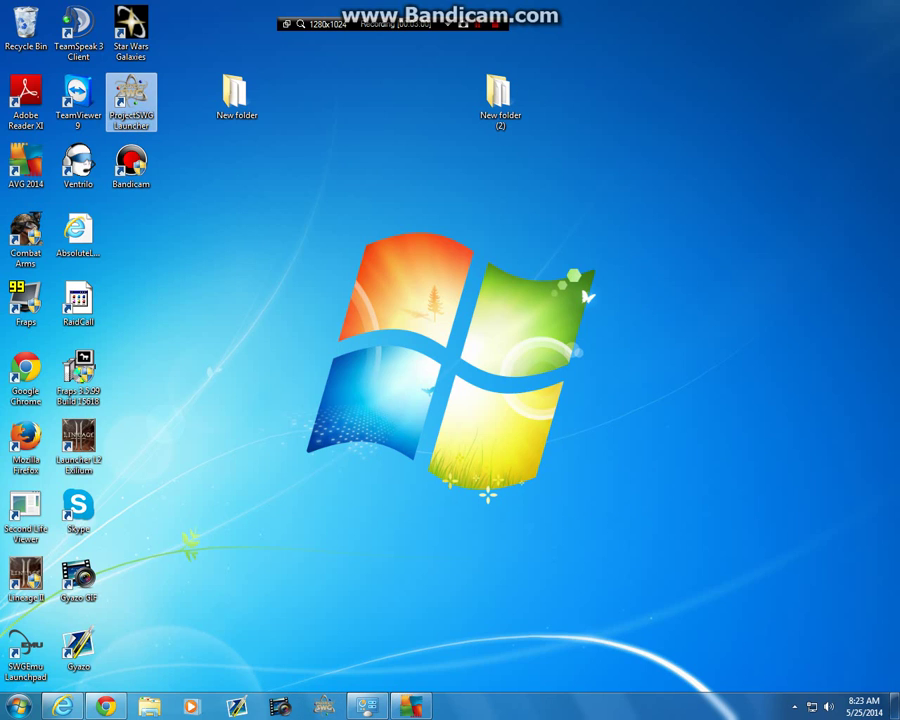
click(215, 240)
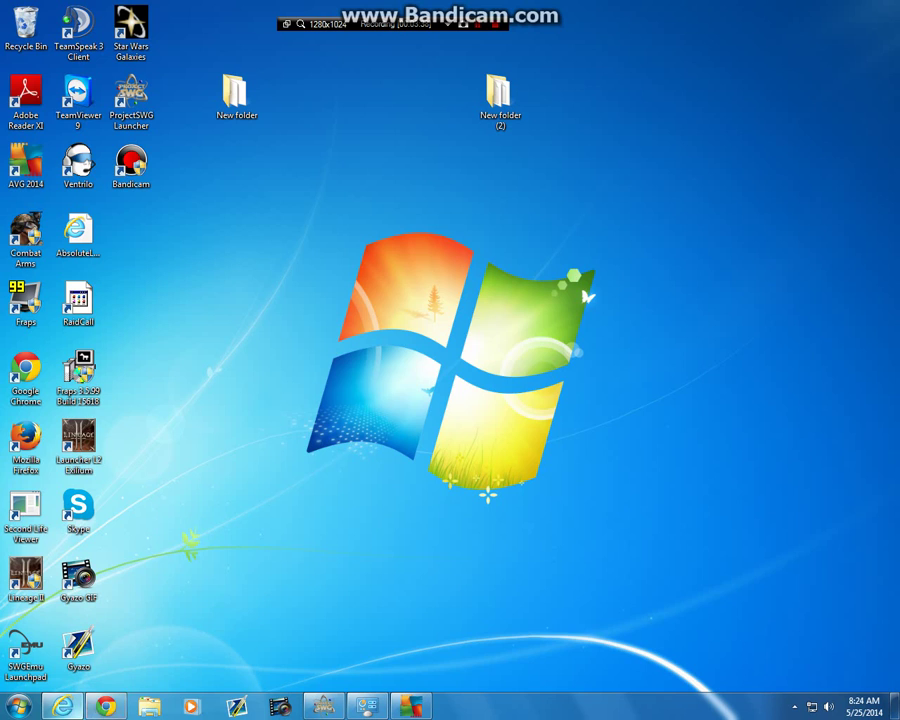
- Switch to Google Chrome and open the logged-in member's profile page on the ProjectSWG forums
click(106, 706)
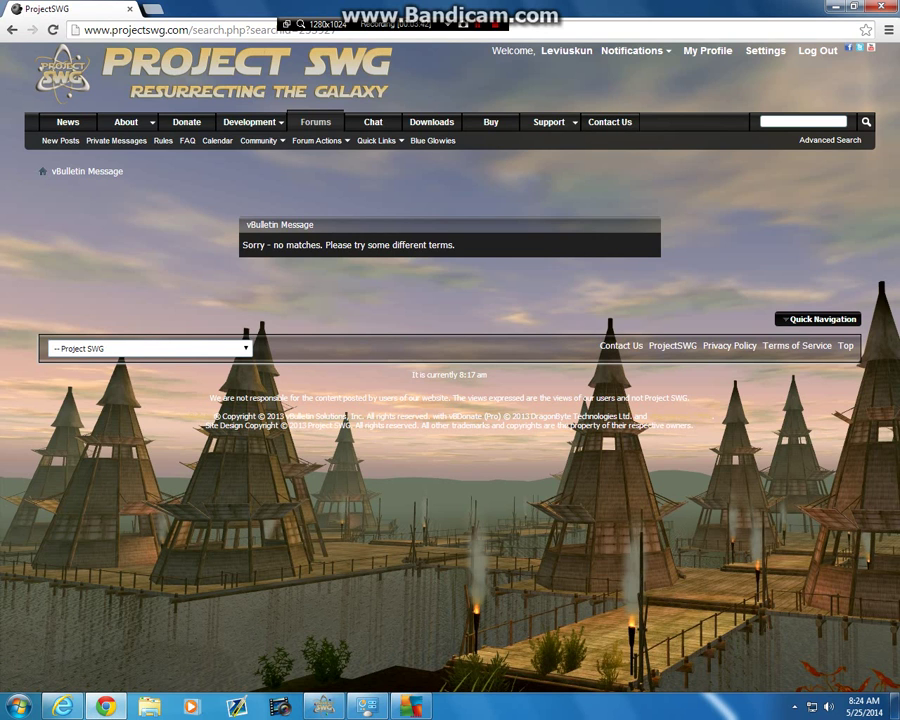
click(567, 51)
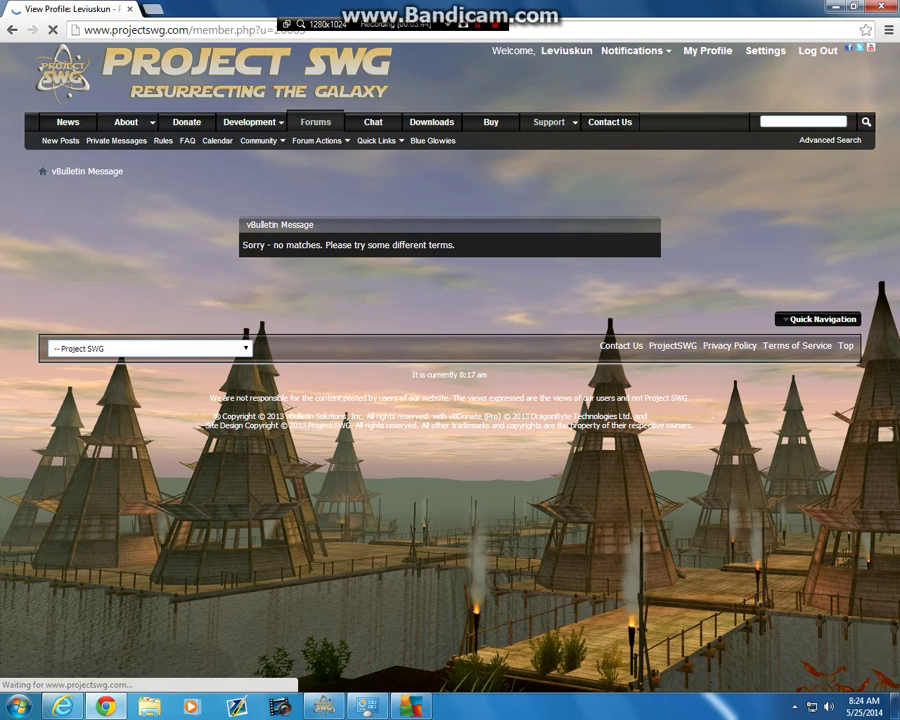